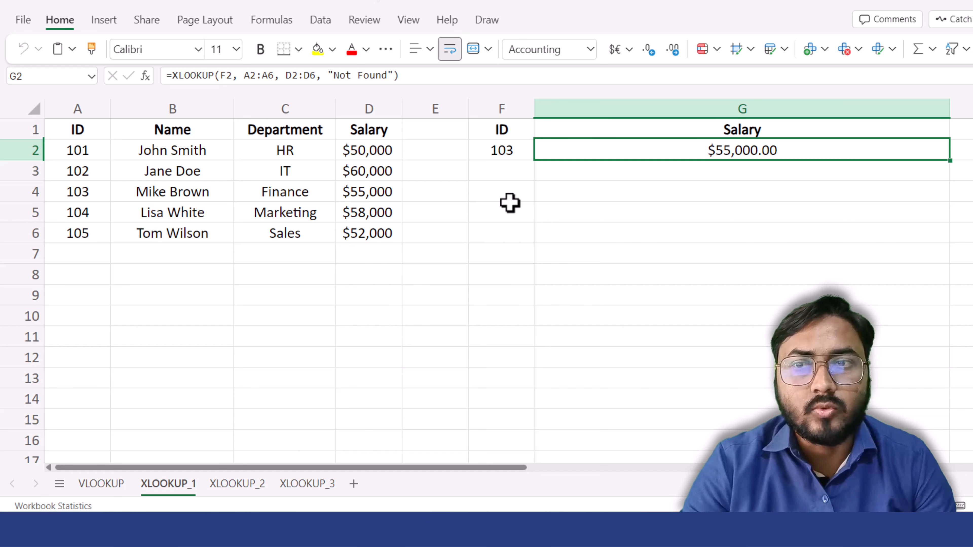
Step: Highlight the employee table in A1:D6, then select its Salary header in D1
click(90, 132)
drag(90, 133, 367, 234)
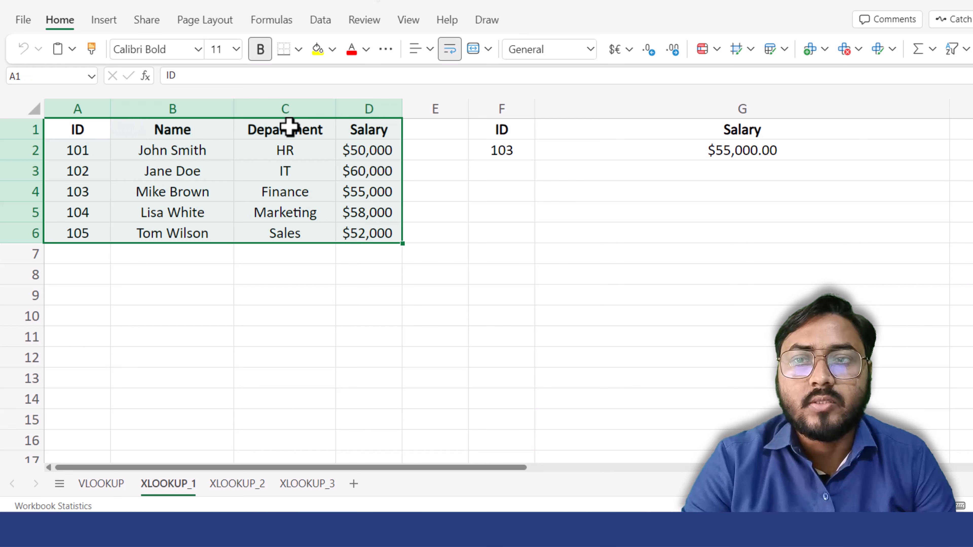
click(362, 130)
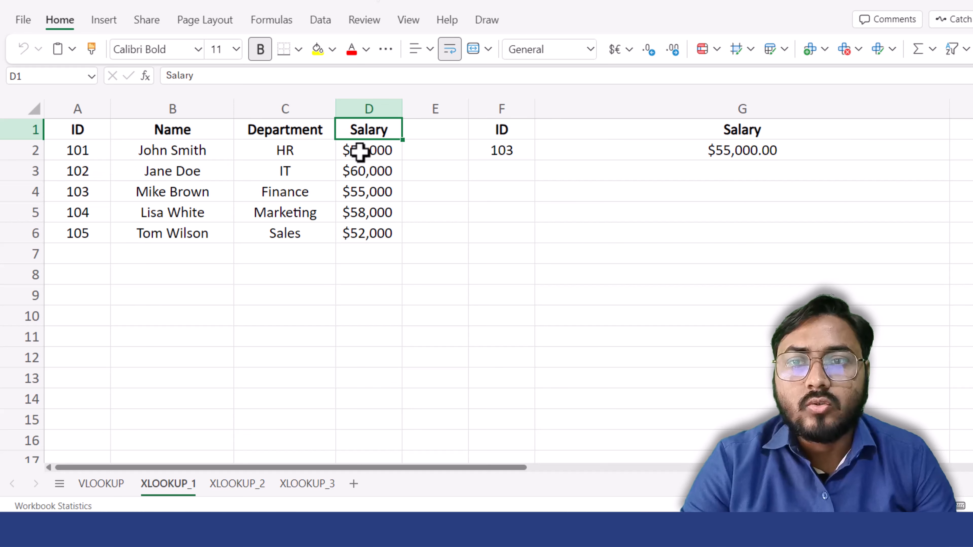
Step: Set the lookup value in F2 to 102 and compare the returned salary with the matching table entry in D3
click(499, 152)
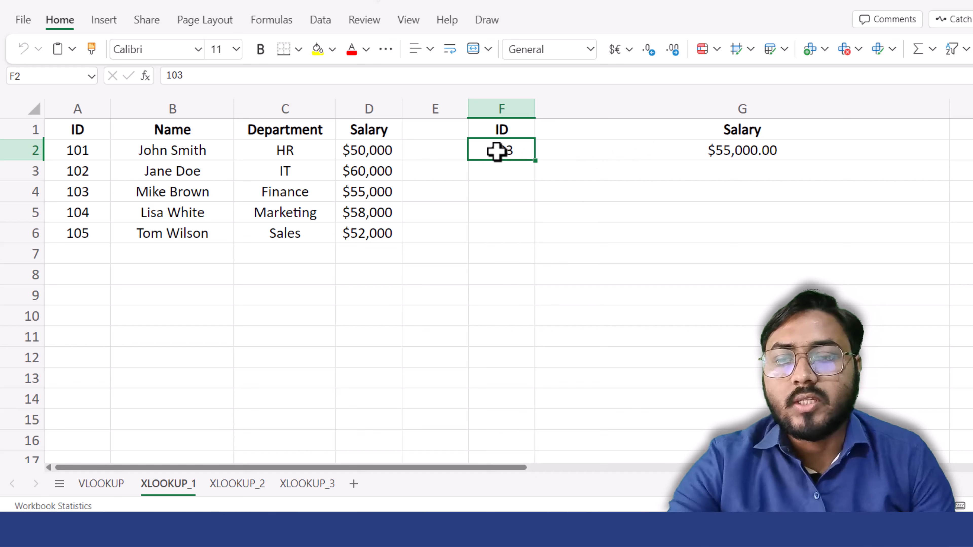
text(10)
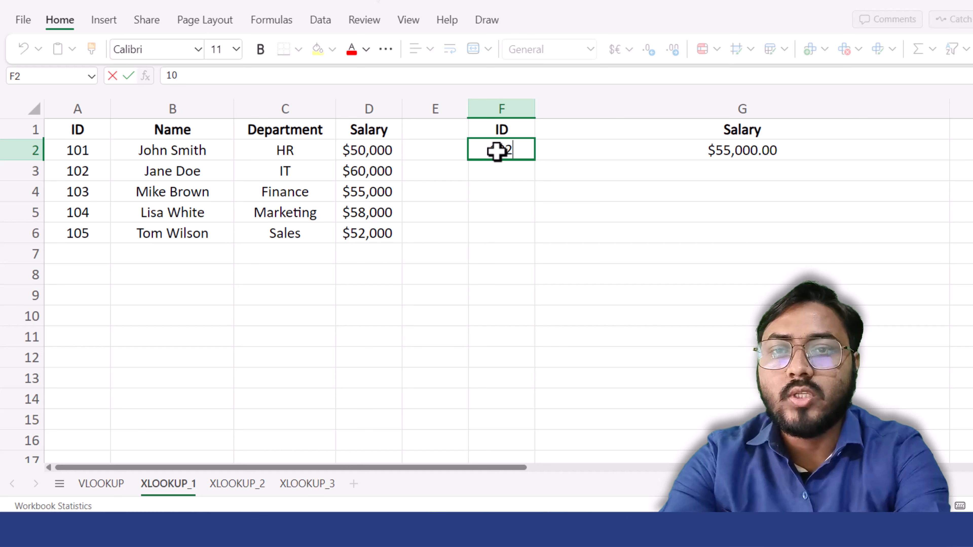
text(2)
key(Return)
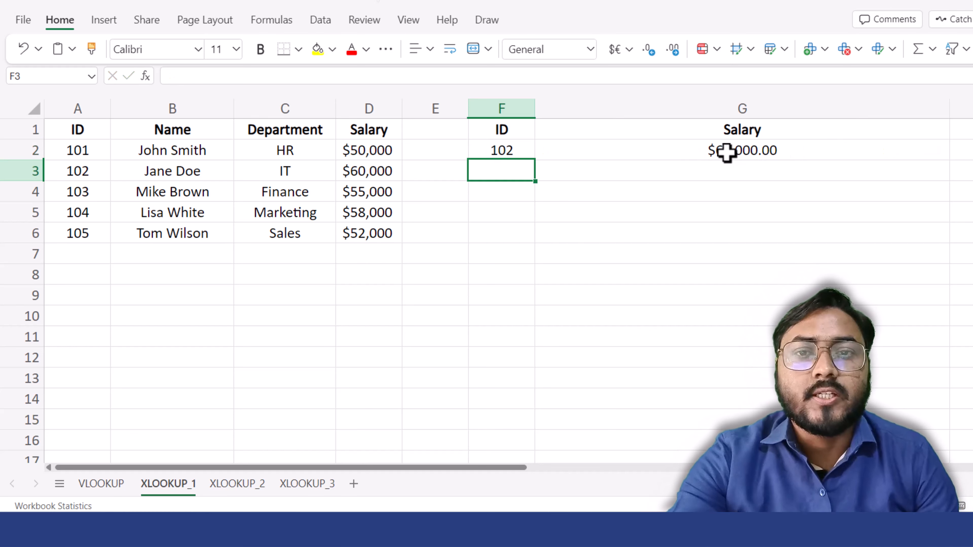
click(366, 173)
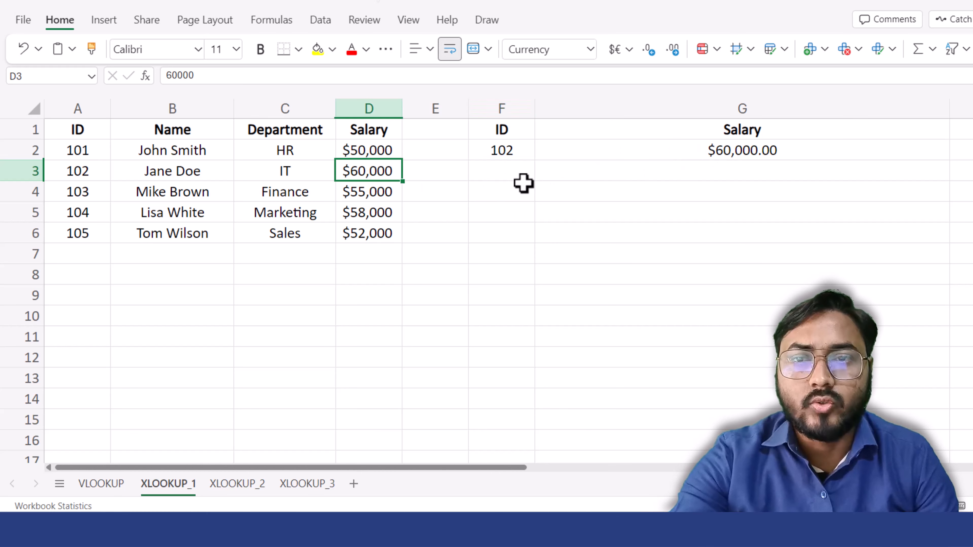
Step: Examine the lookup value, lookup array, return array and if-not-found arguments of the XLOOKUP formula in G2
click(592, 147)
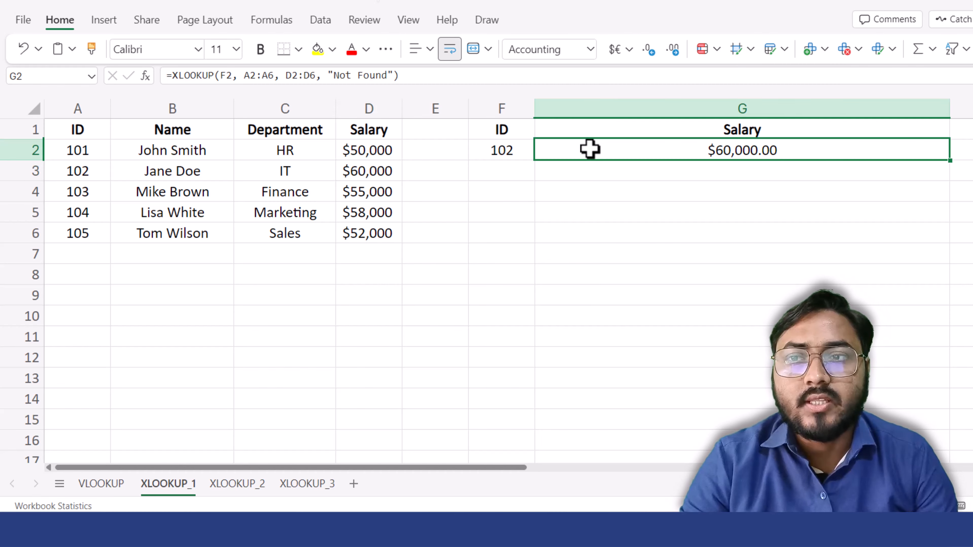
double_click(596, 148)
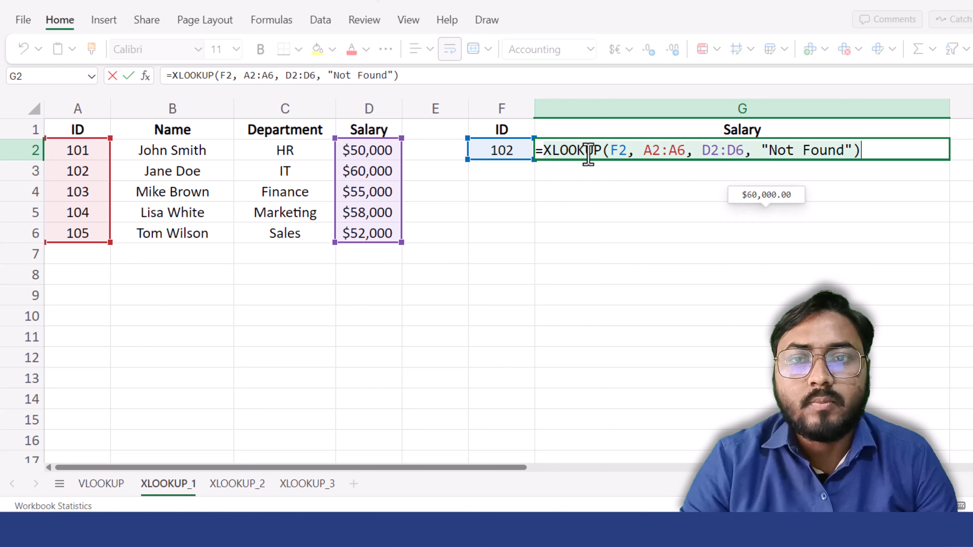
click(620, 151)
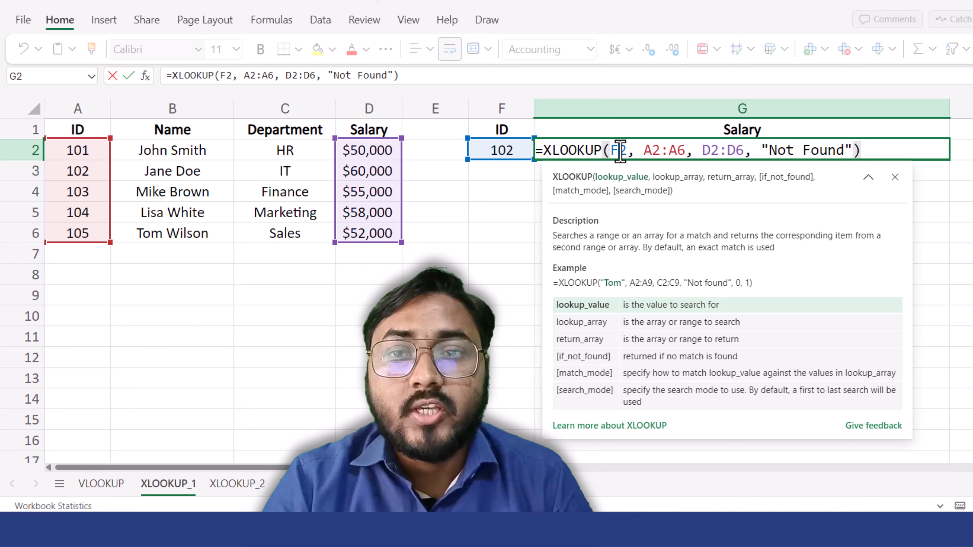
mouse_move(620, 151)
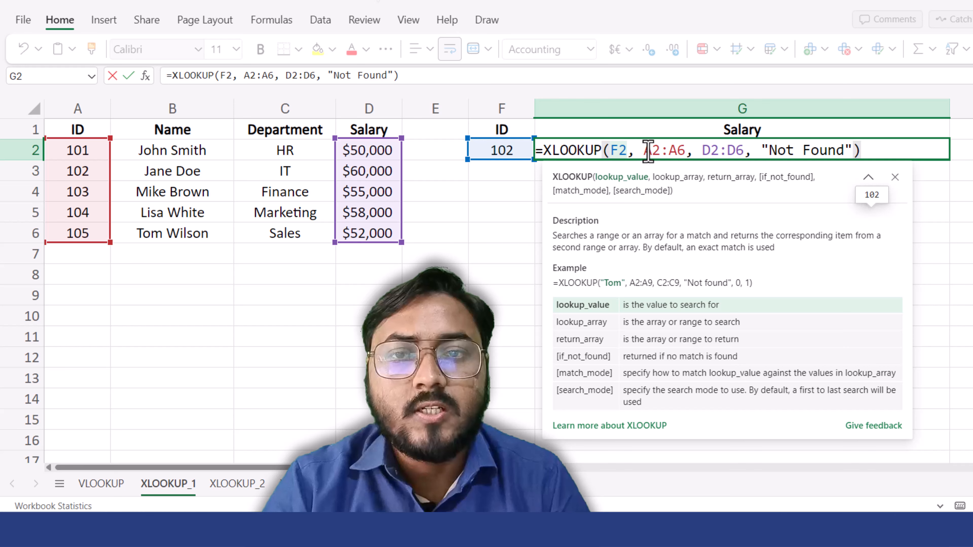
click(660, 150)
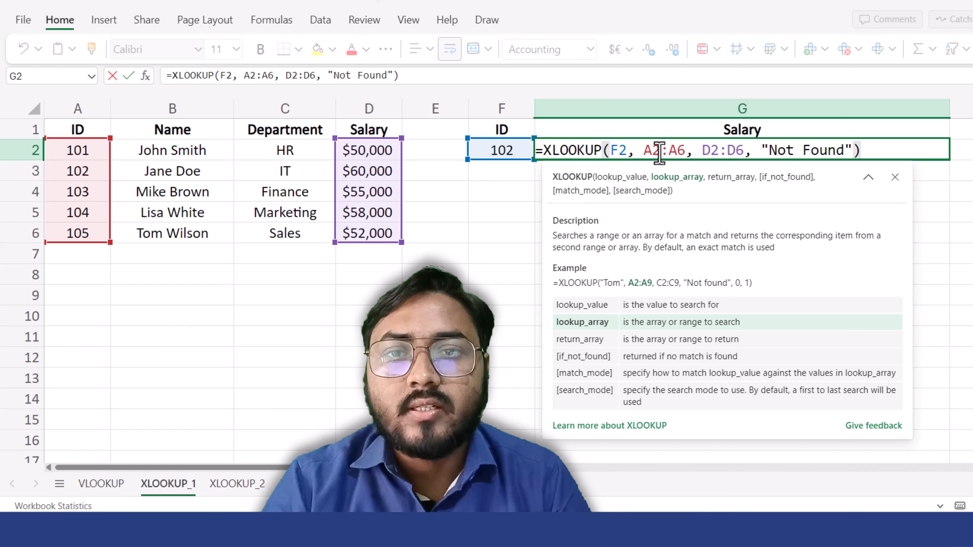
mouse_move(659, 150)
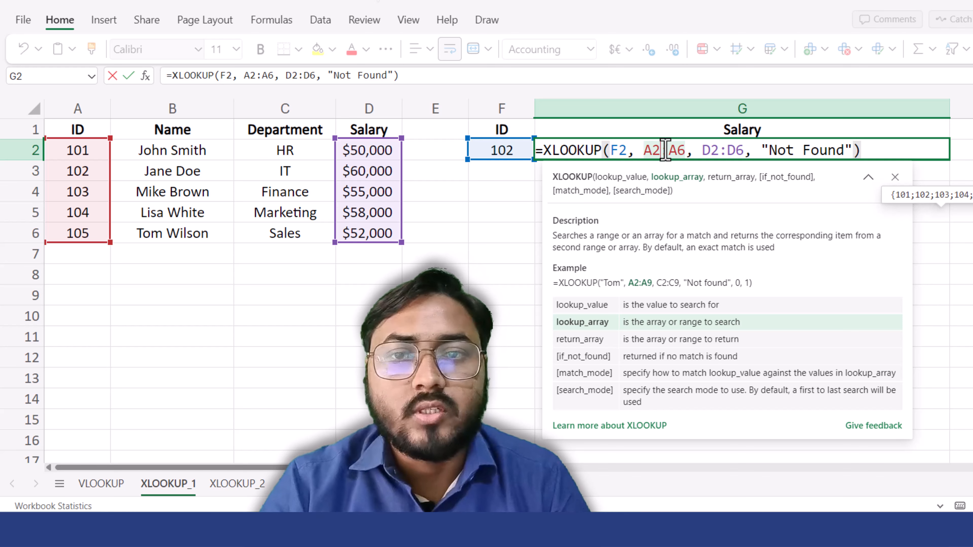
click(722, 151)
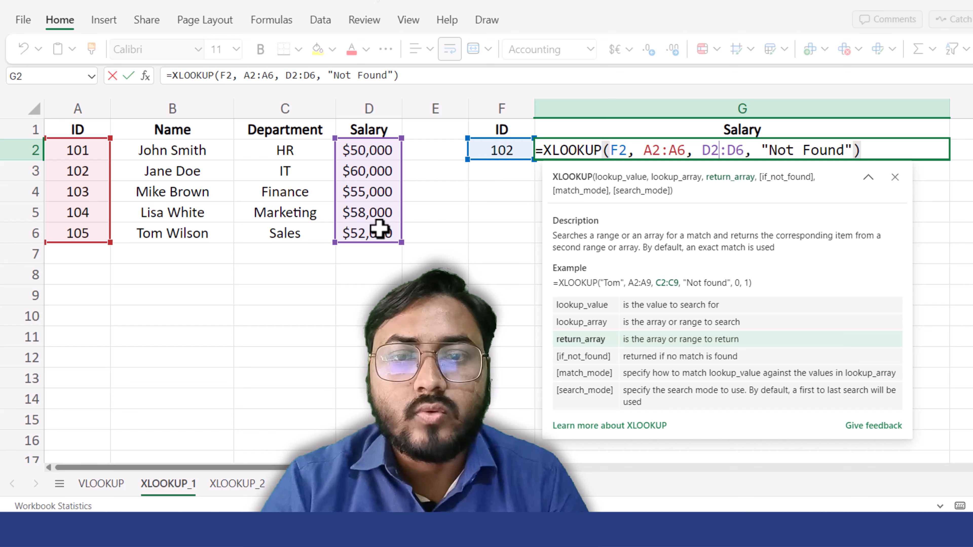
click(785, 150)
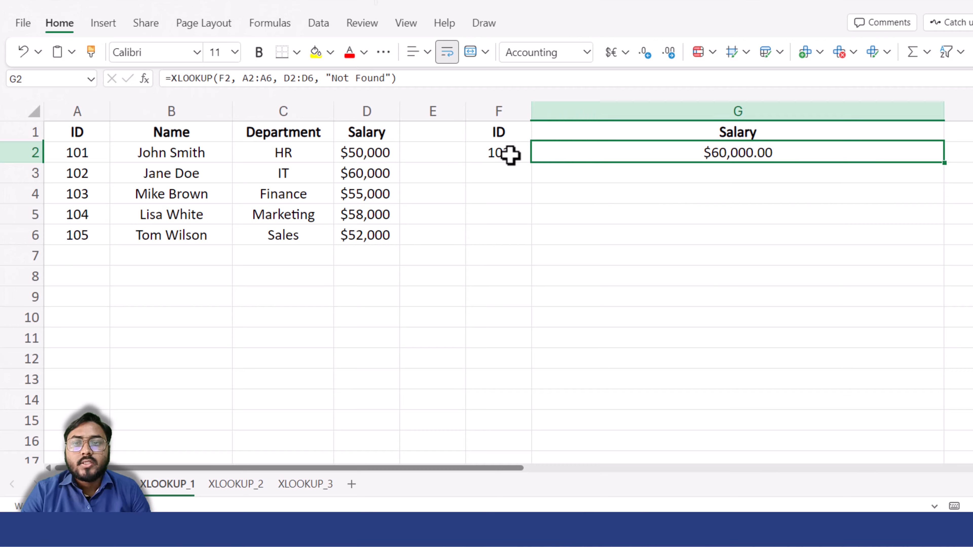
Step: Set the lookup value in F2 to 106, which is missing from the table, and check the salary result in G2
click(514, 157)
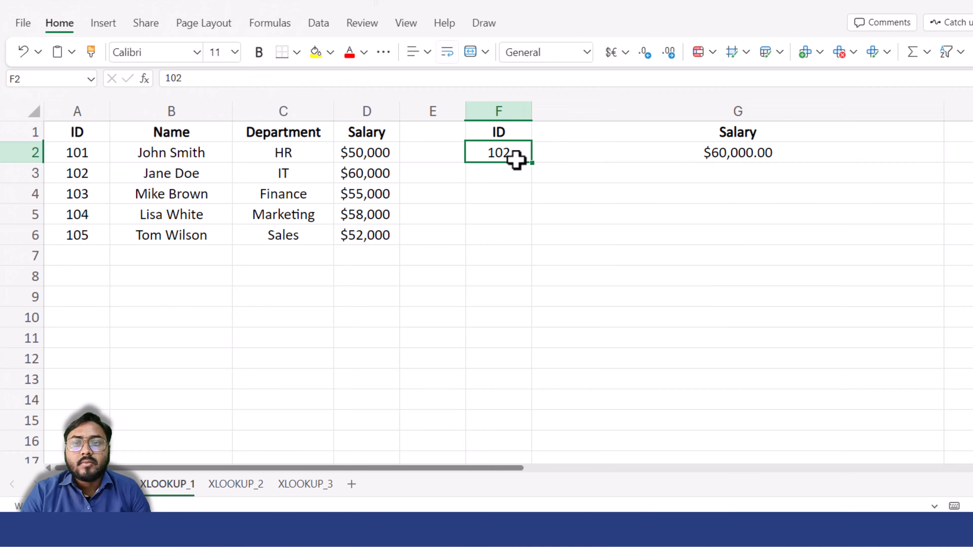
text(10)
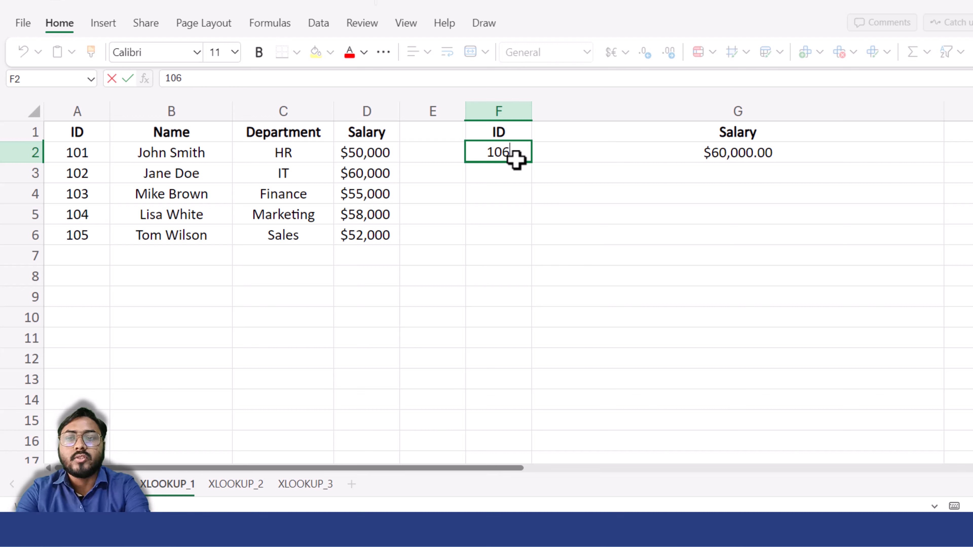
key(Return)
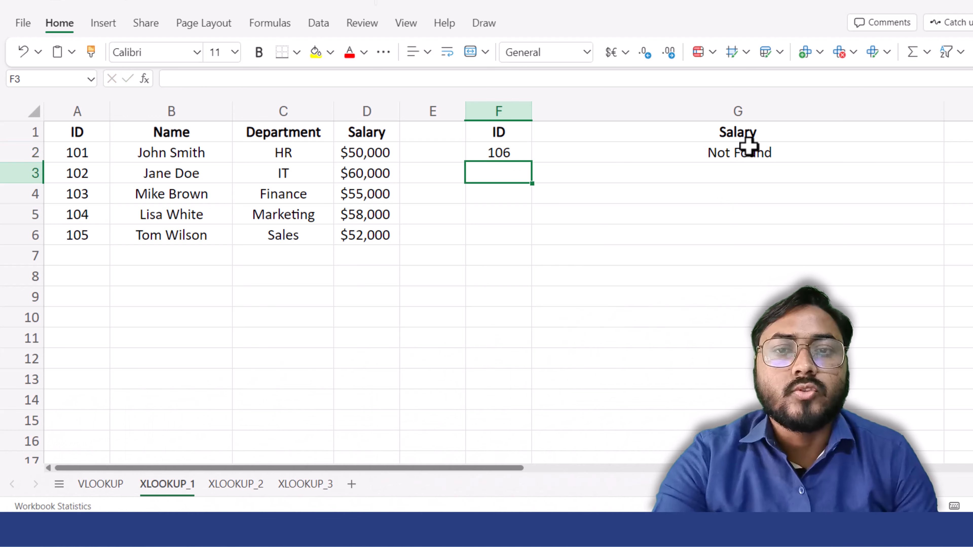
click(747, 148)
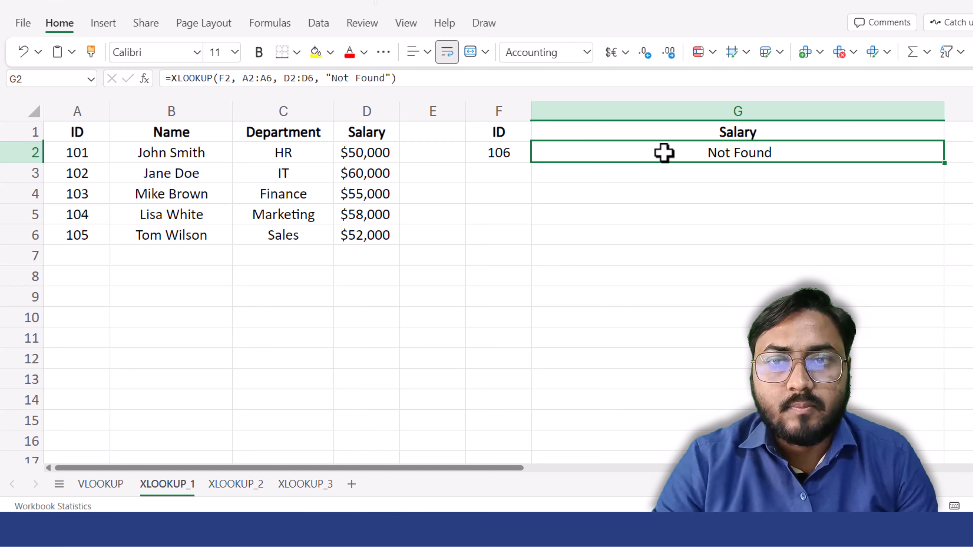
click(494, 154)
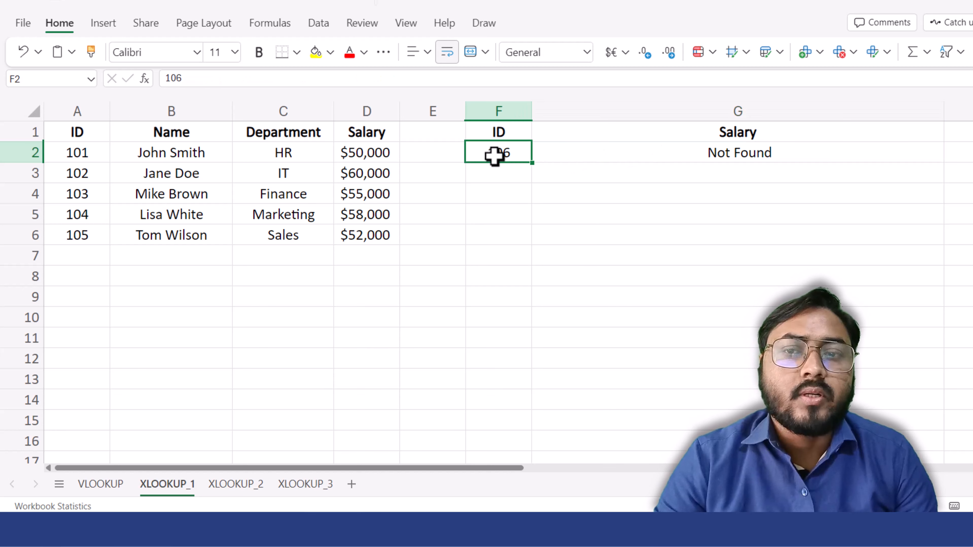
click(596, 155)
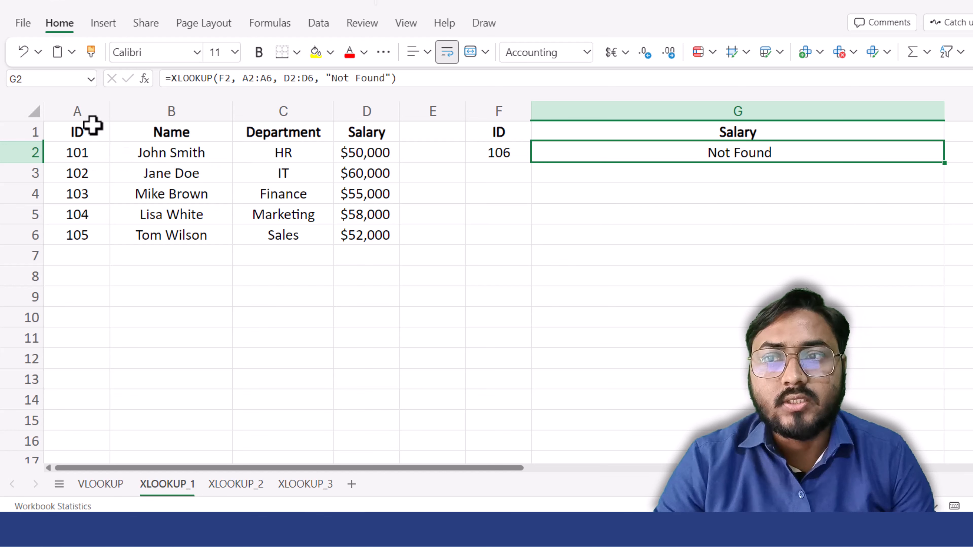
Step: Move the table's ID column from column A to column E and delete the emptied column A
click(85, 101)
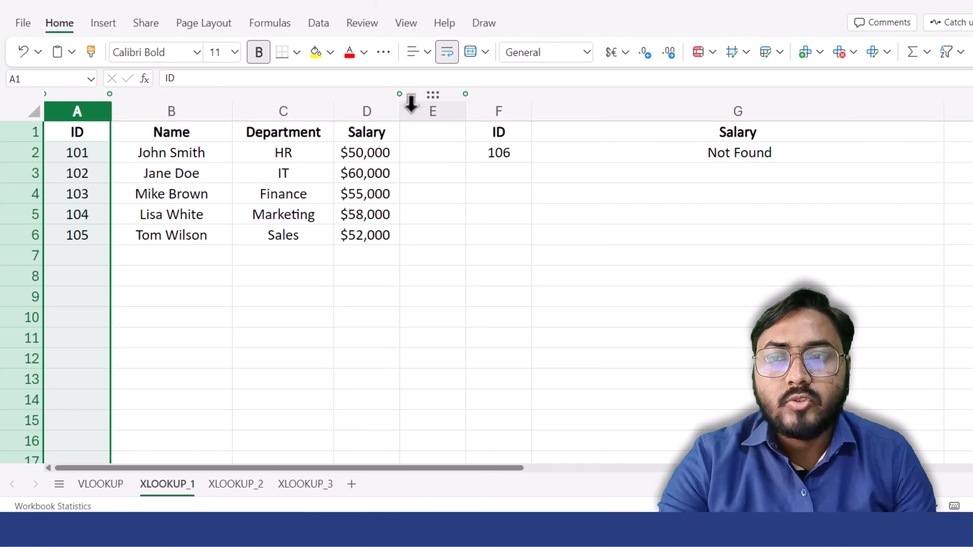
key(ctrl+x)
click(432, 105)
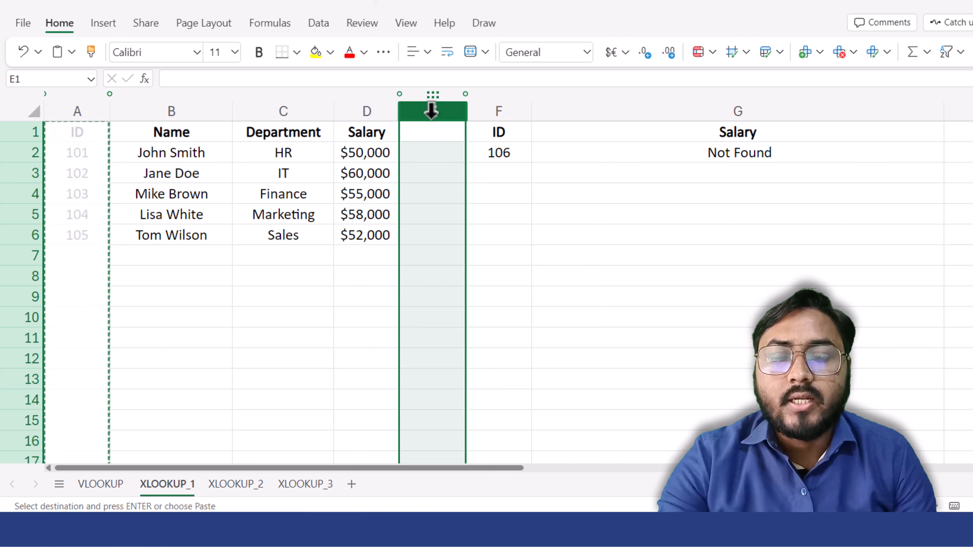
key(ctrl+v)
click(98, 104)
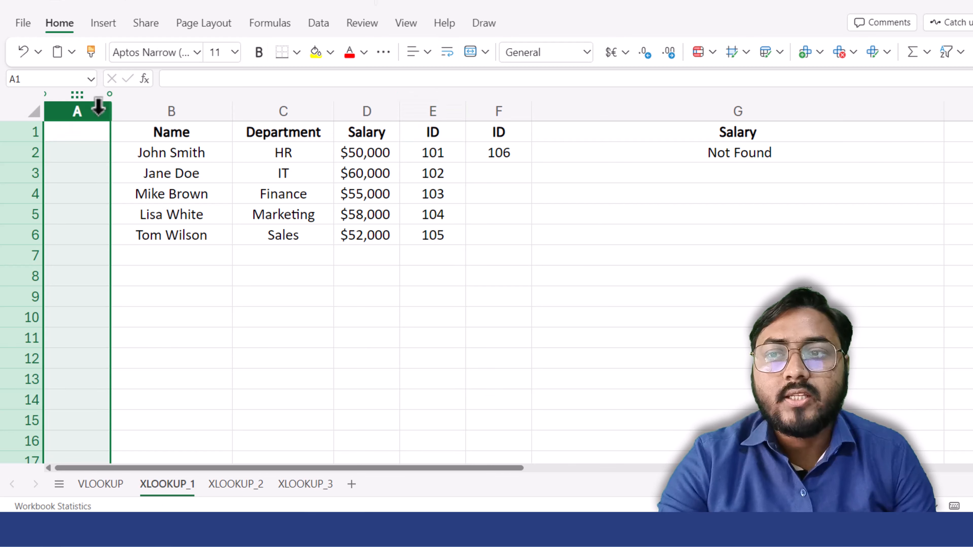
right_click(98, 111)
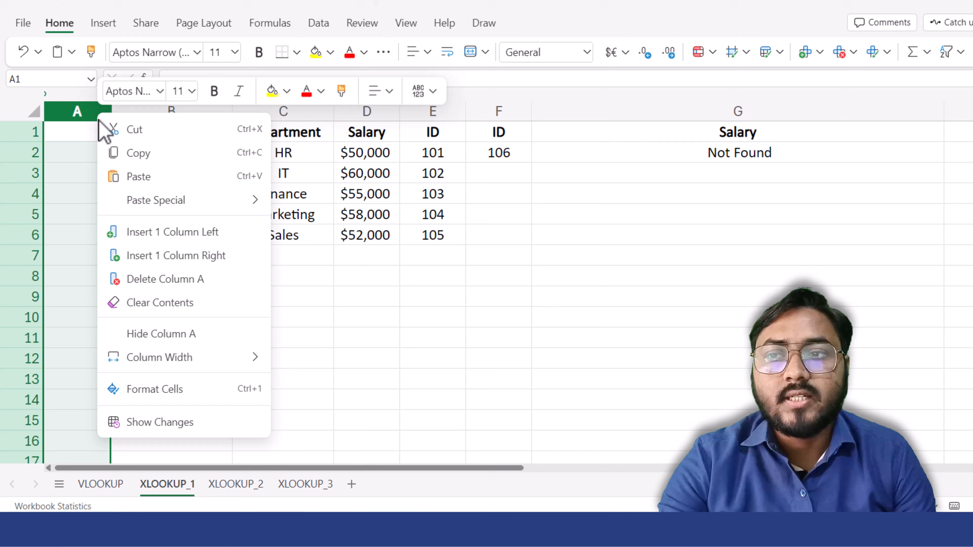
click(164, 282)
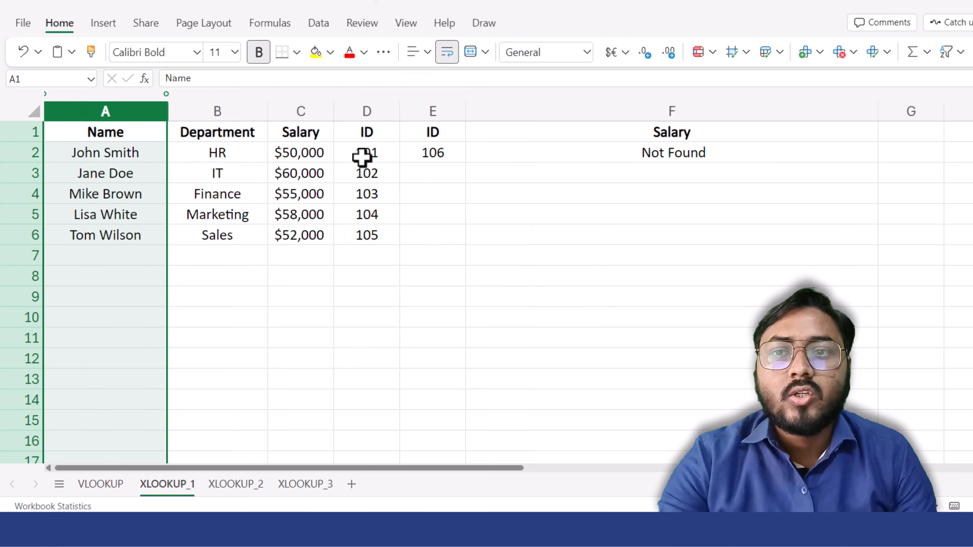
Step: Examine the lookup value, lookup array and return array references of the XLOOKUP formula in F2
click(590, 147)
double_click(589, 149)
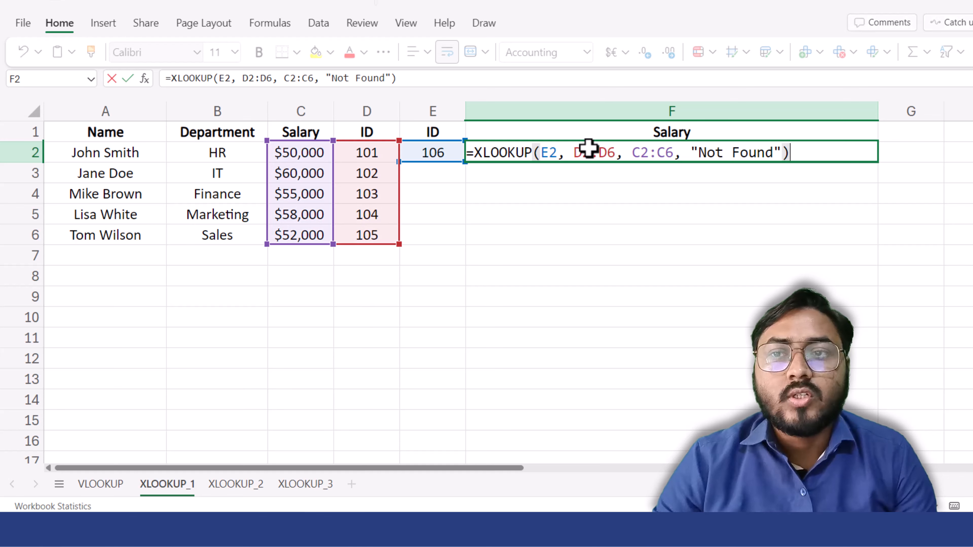
mouse_move(583, 153)
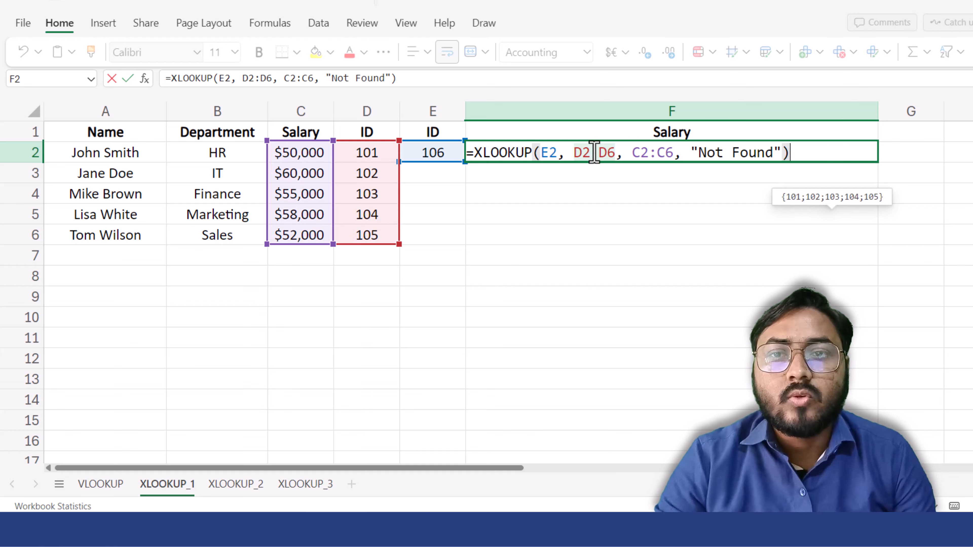
click(549, 152)
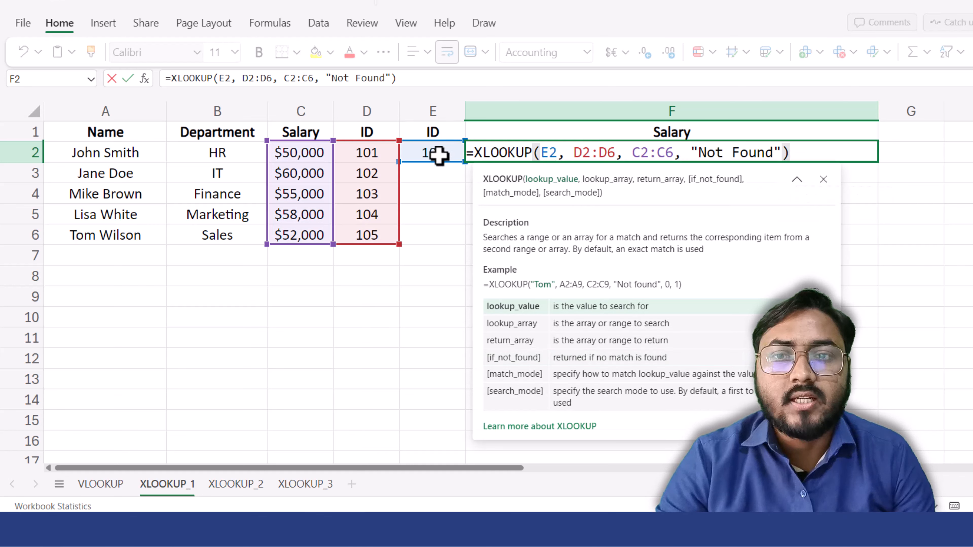
click(604, 153)
mouse_move(588, 157)
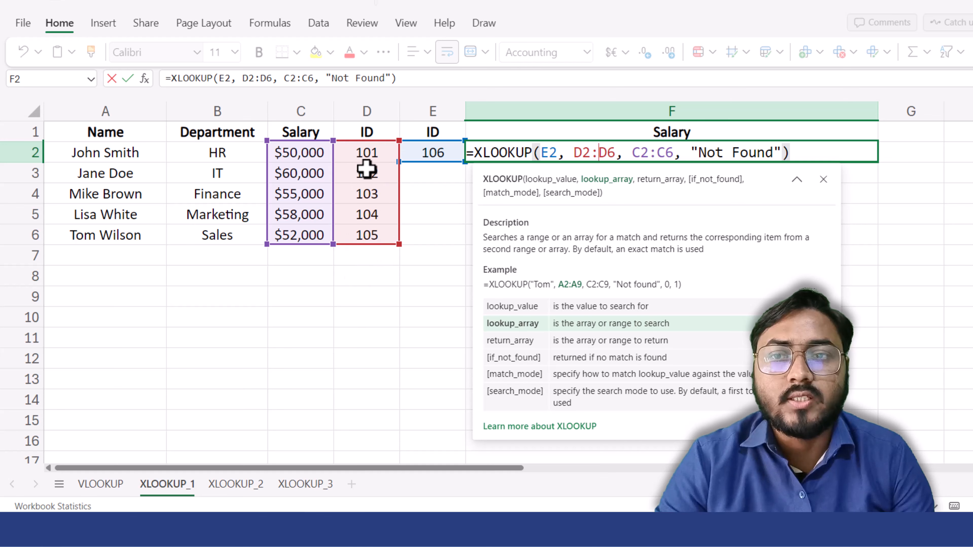
click(650, 153)
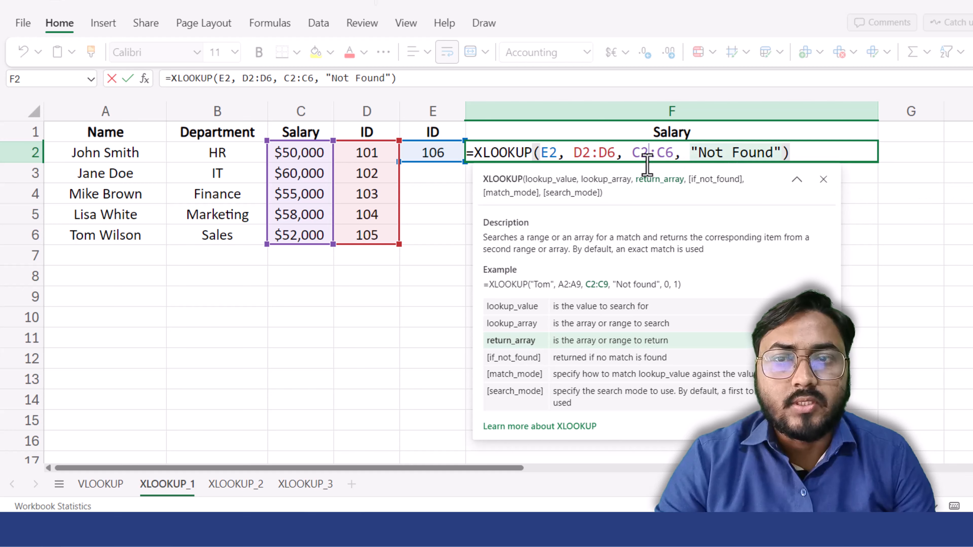
key(Return)
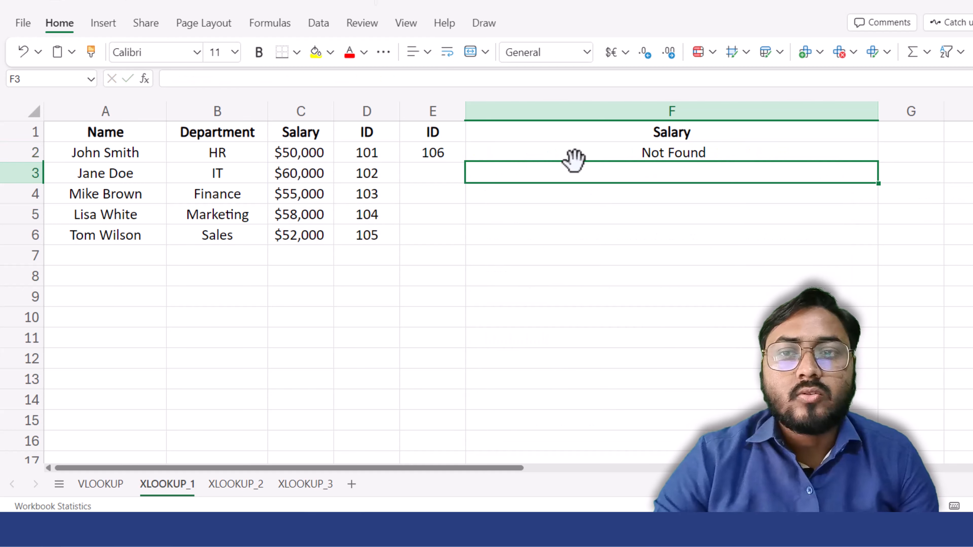
Step: Set the lookup value in E2 to 105
click(430, 154)
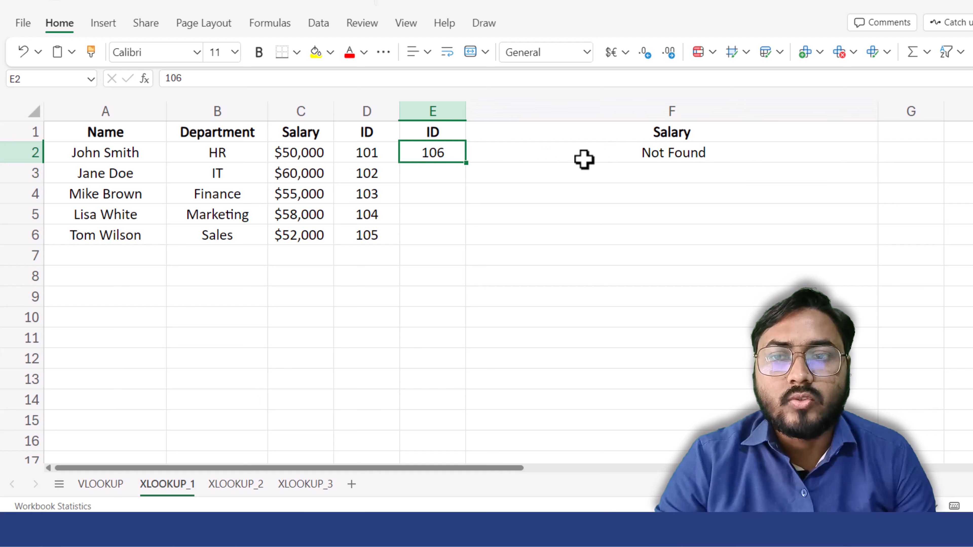
text(10)
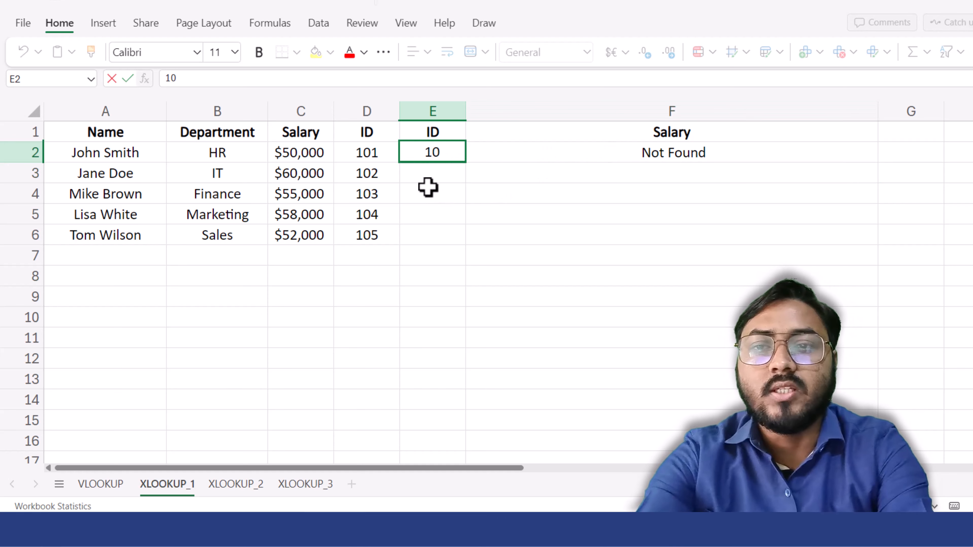
text(65)
key(Return)
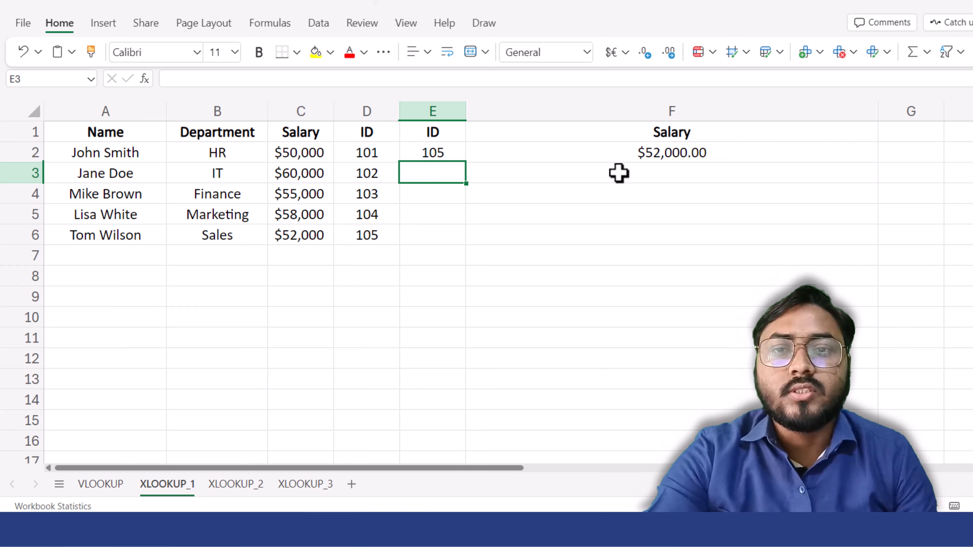
Step: Check the salary result in F2 and inspect the lookup array D2:D6 in its XLOOKUP formula
click(638, 156)
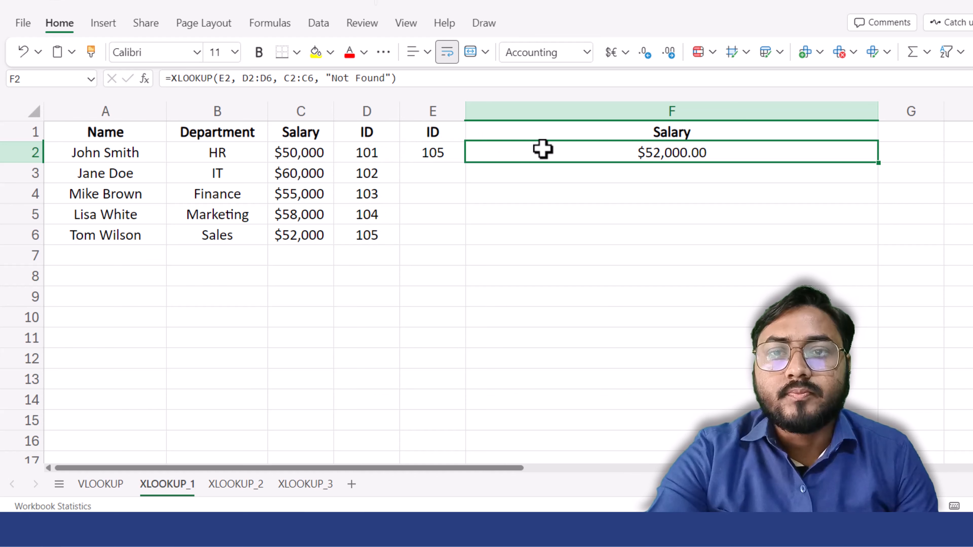
double_click(551, 151)
click(607, 159)
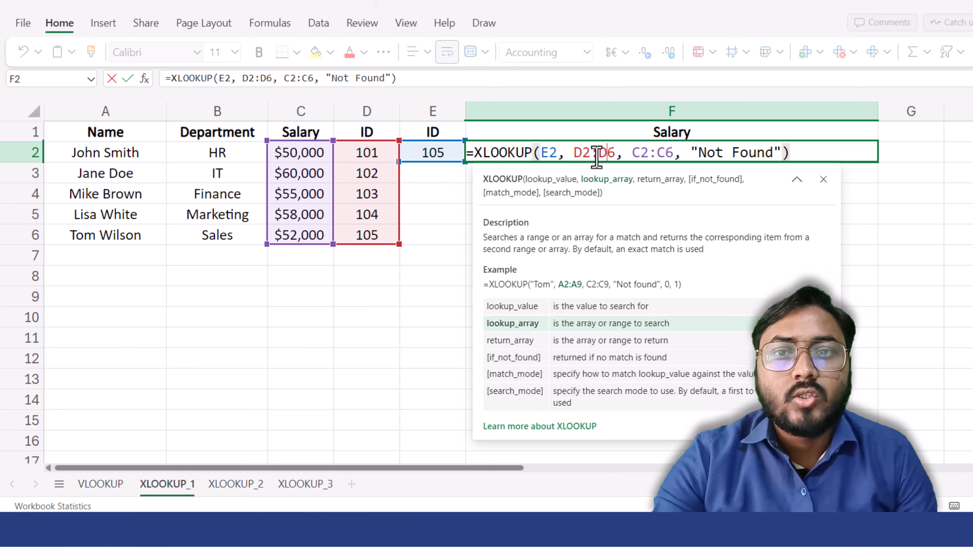
key(Return)
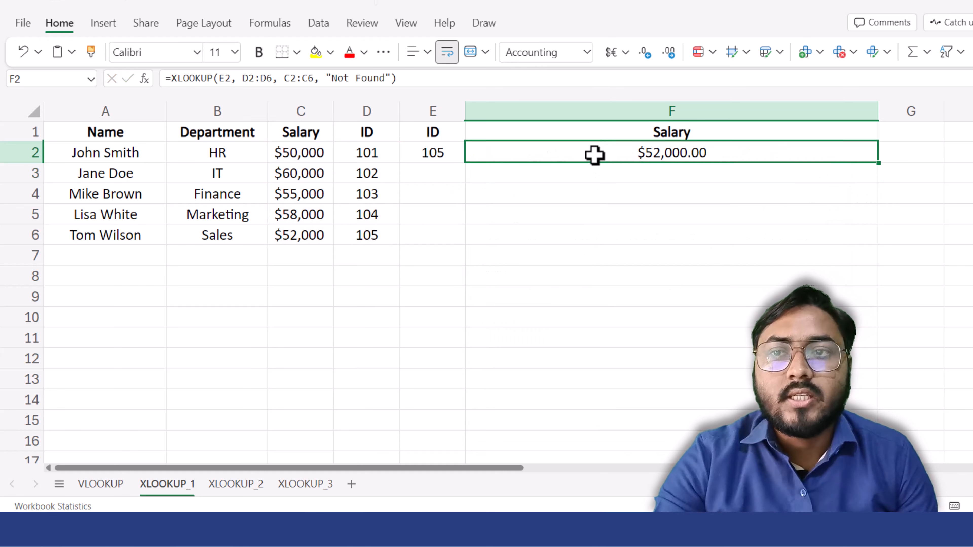